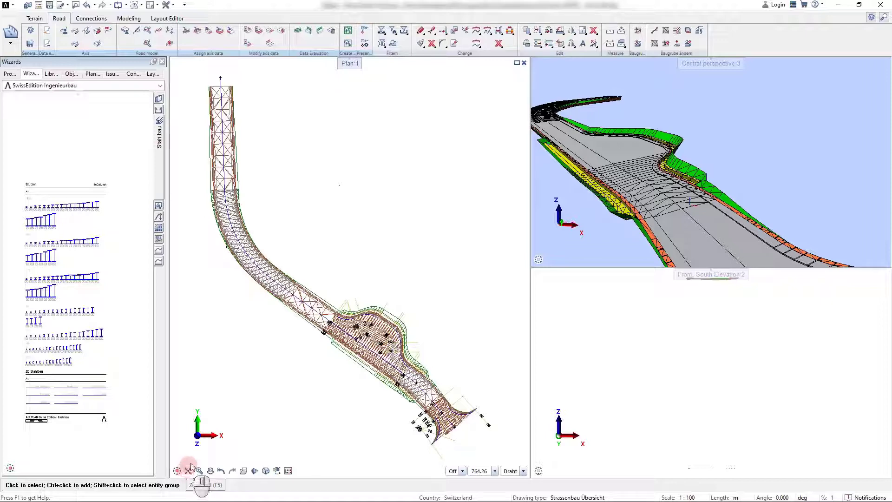
# Step: Examine the lane width, road superelevation and vertical break types of the Cross section overrider for Achse 1, without creating any override
pyautogui.click(246, 31)
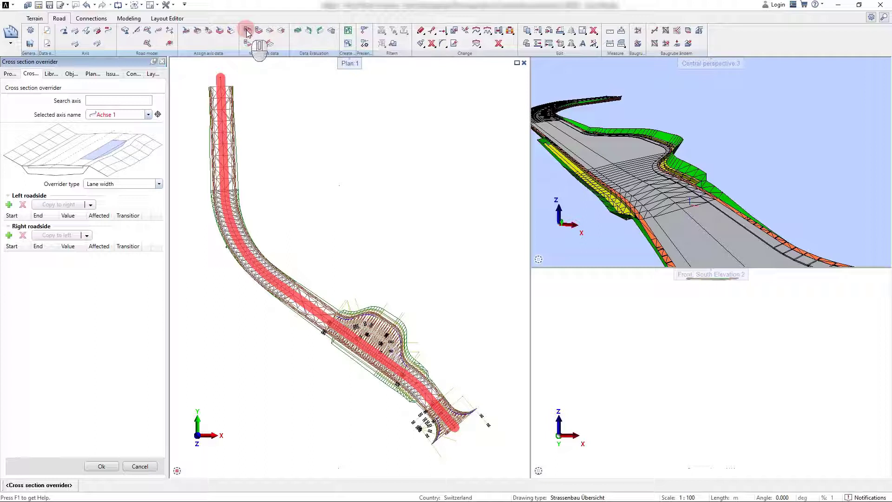
pyautogui.click(125, 148)
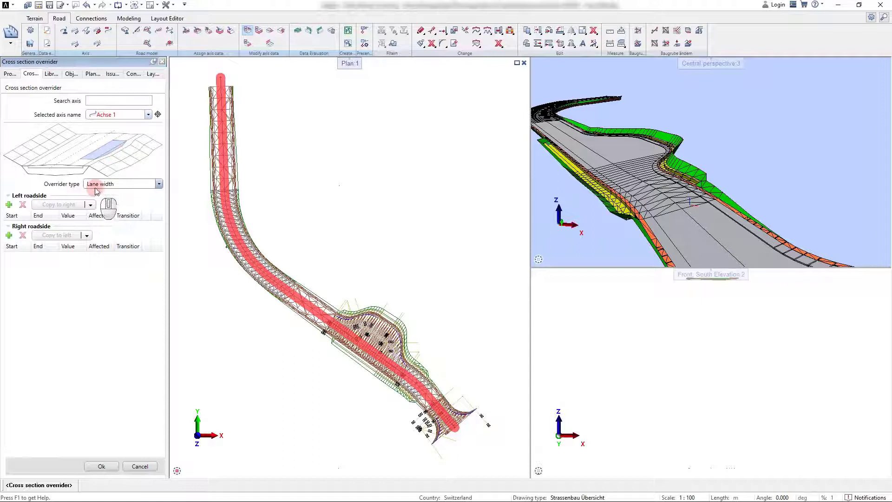
pyautogui.click(159, 184)
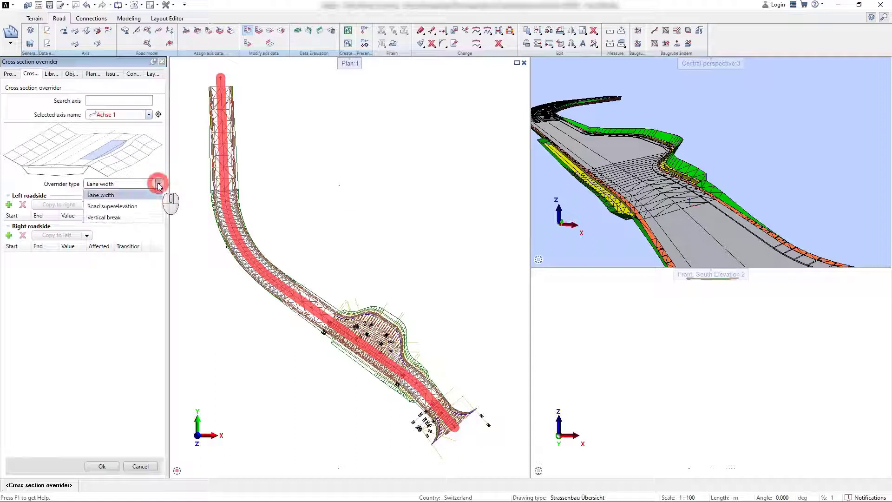
pyautogui.click(142, 206)
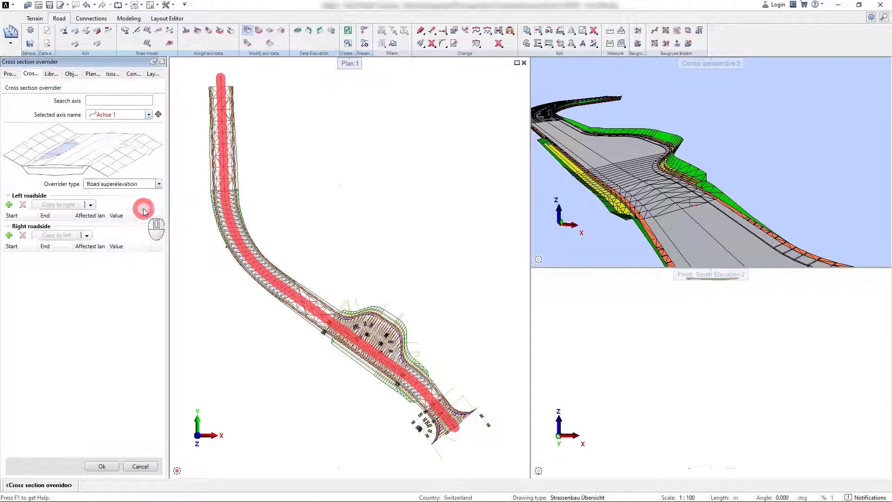
pyautogui.click(159, 184)
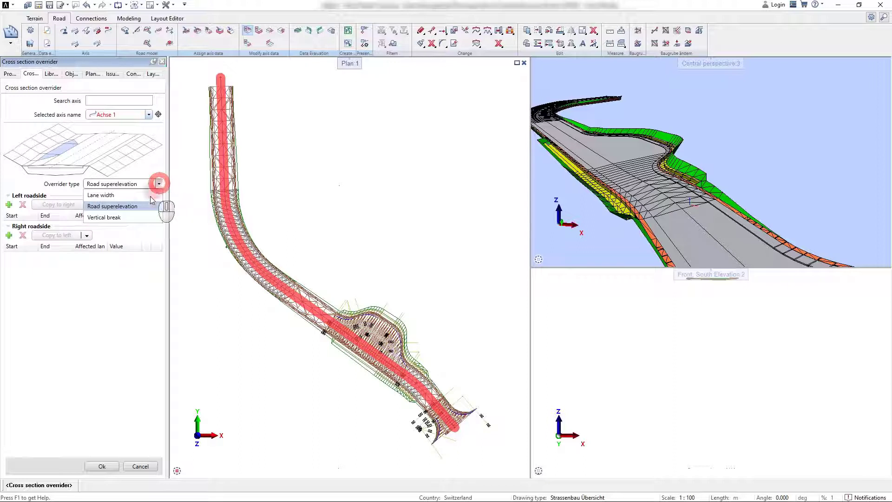
pyautogui.click(126, 220)
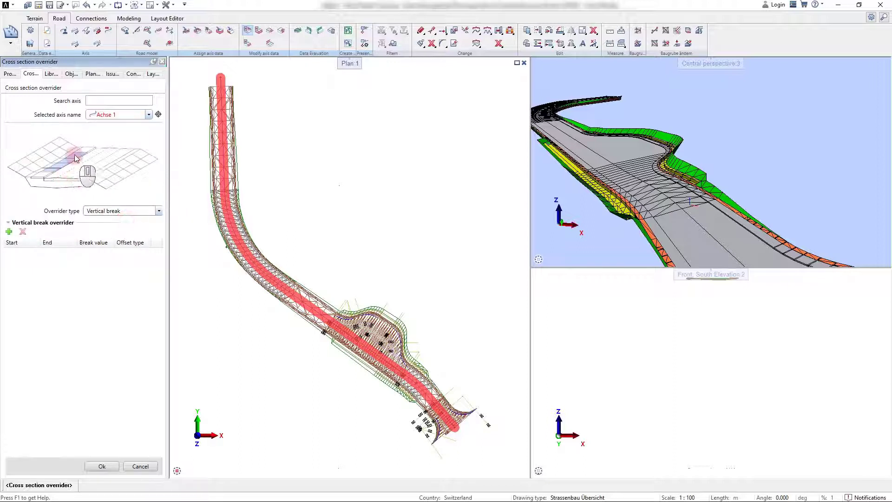
pyautogui.click(111, 191)
pyautogui.click(148, 447)
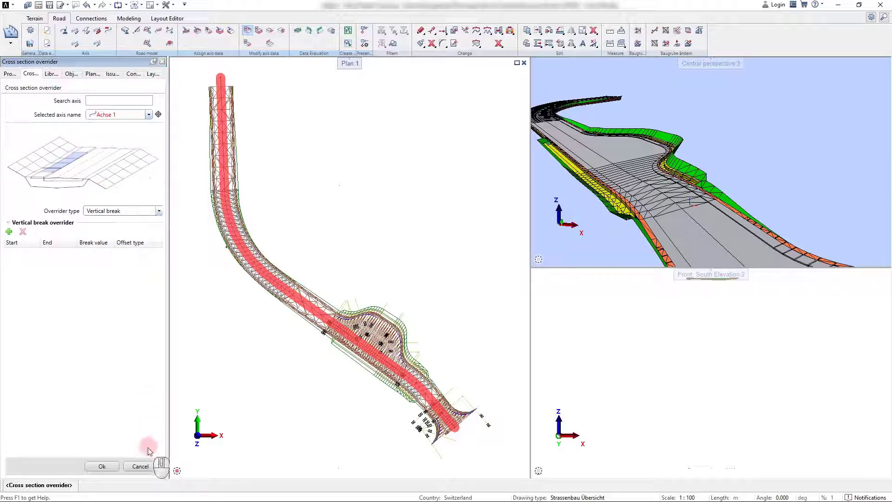
pyautogui.click(142, 466)
# Step: Examine the Roadside overrider types for Achse 1, including shoulder slope, shoulder width, wall height at cut and wall height at fill
pyautogui.click(248, 43)
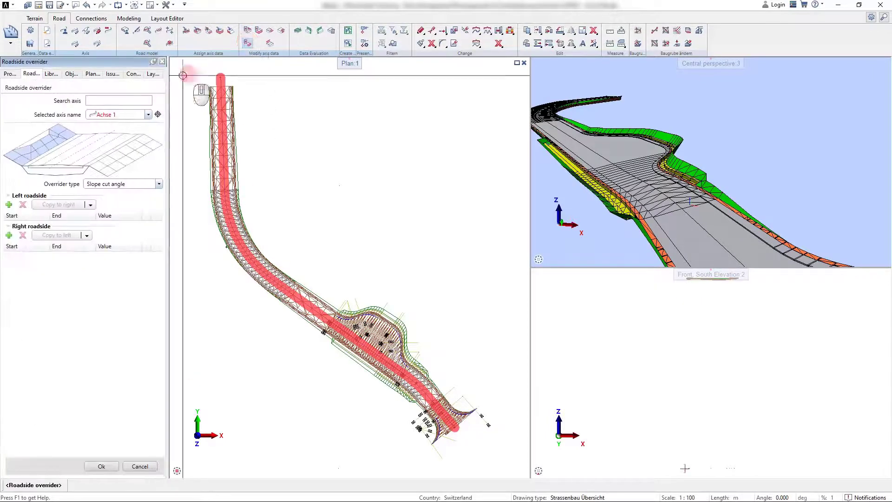
pyautogui.click(159, 183)
pyautogui.click(123, 196)
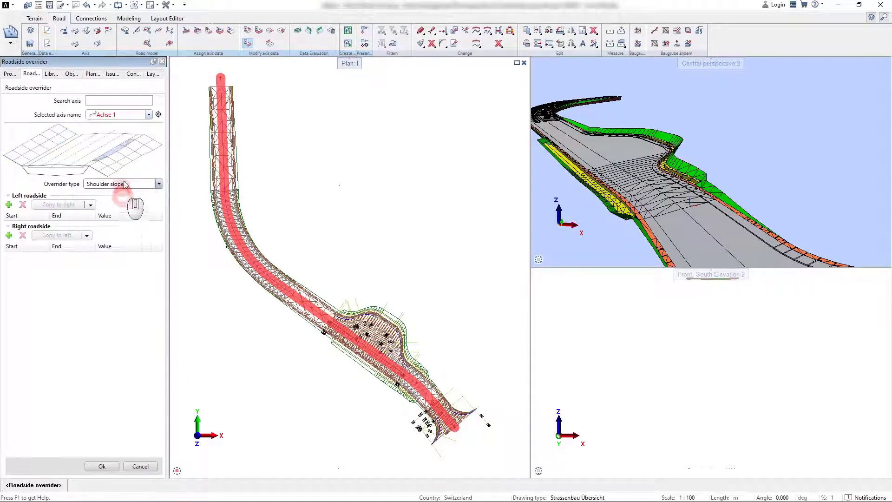
pyautogui.click(159, 183)
pyautogui.click(126, 206)
pyautogui.click(159, 184)
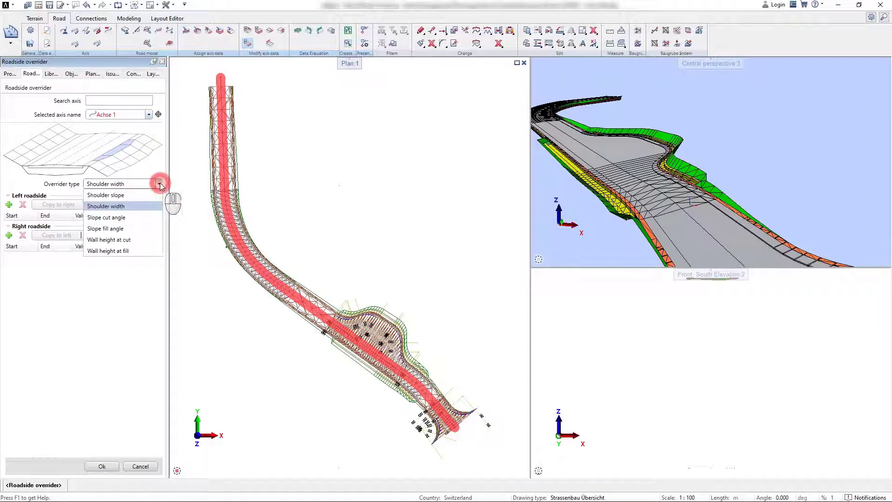
pyautogui.click(119, 240)
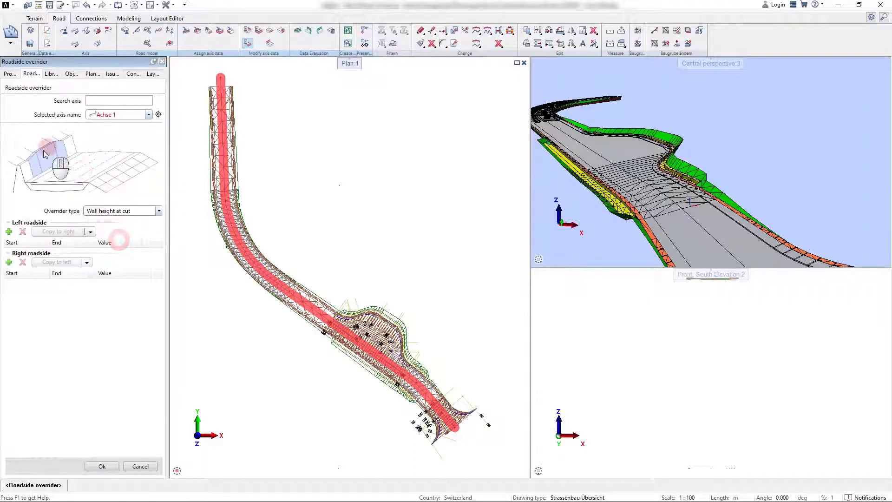
pyautogui.click(158, 210)
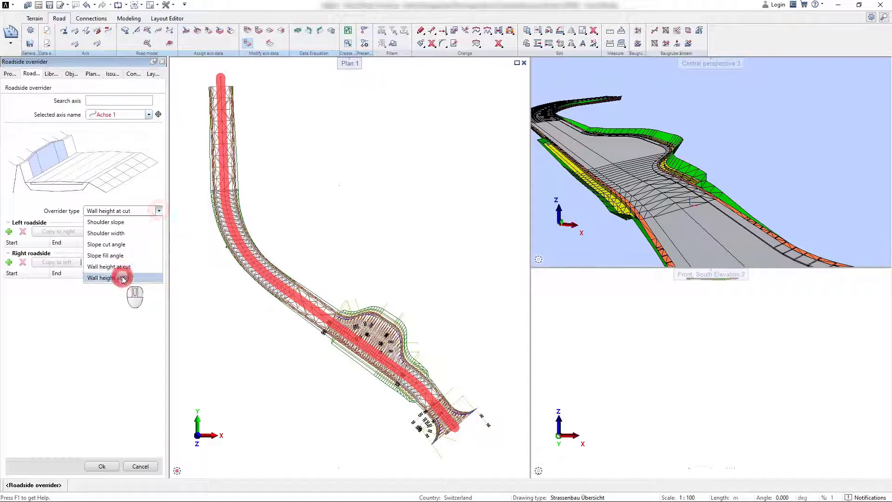
pyautogui.click(123, 278)
pyautogui.click(159, 212)
pyautogui.click(160, 212)
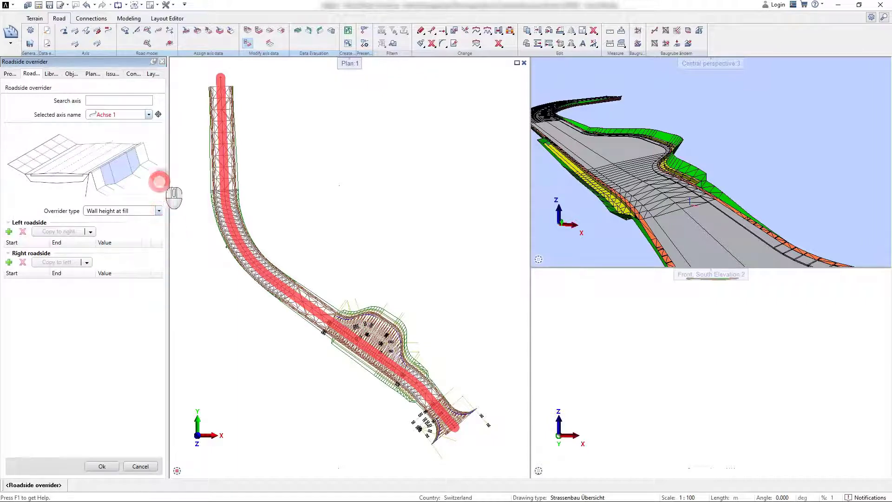
# Step: Add a lane width cross section override to the left roadside of Achse 1, spanning stations 93.71 to 148.44
pyautogui.click(247, 31)
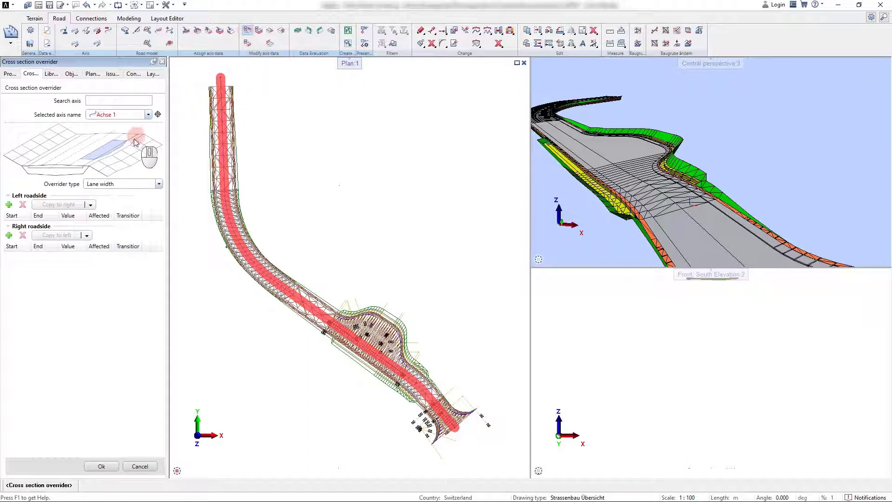
pyautogui.click(9, 204)
pyautogui.click(76, 214)
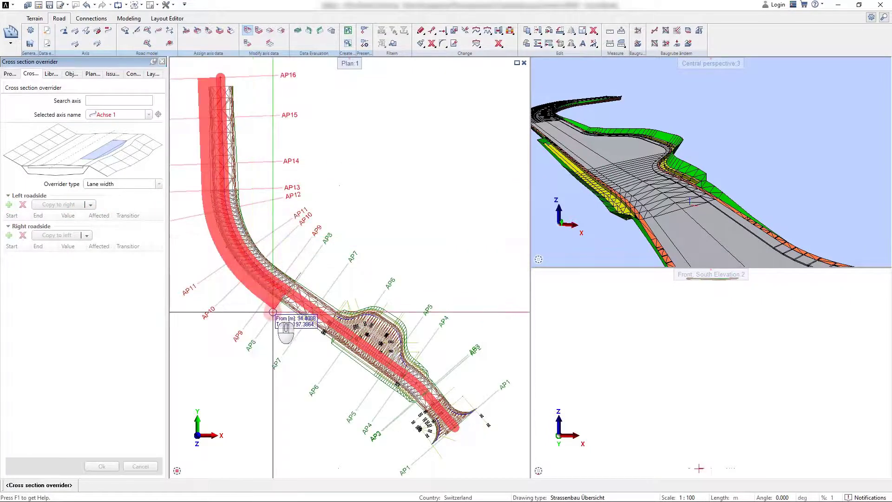
pyautogui.scroll(3, 277, 311)
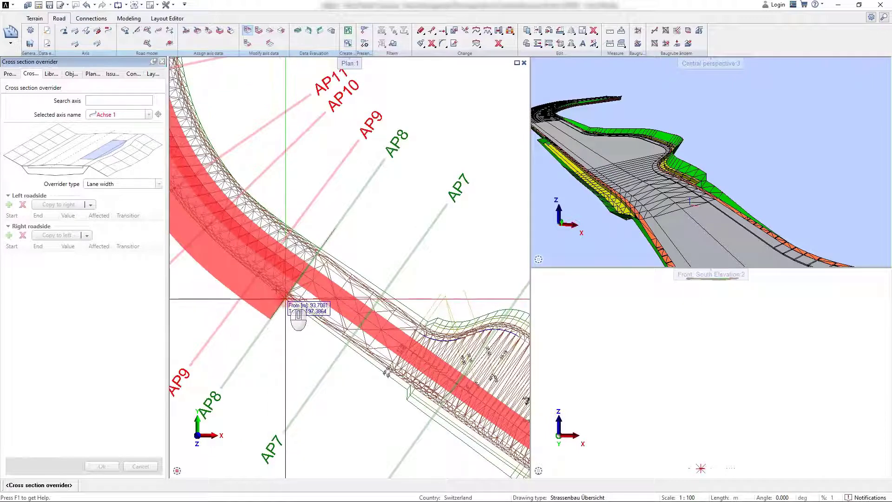
pyautogui.click(285, 298)
pyautogui.scroll(2, 285, 299)
pyautogui.scroll(-5, 259, 269)
pyautogui.scroll(5, 255, 258)
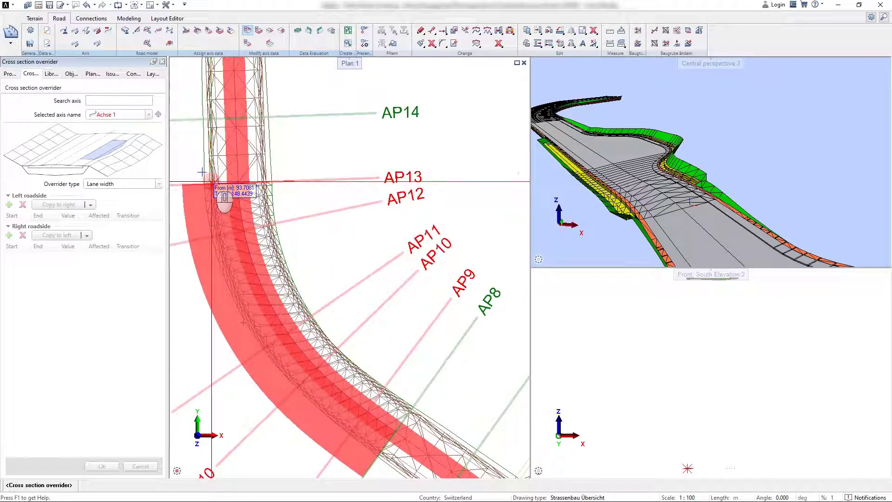
pyautogui.click(211, 181)
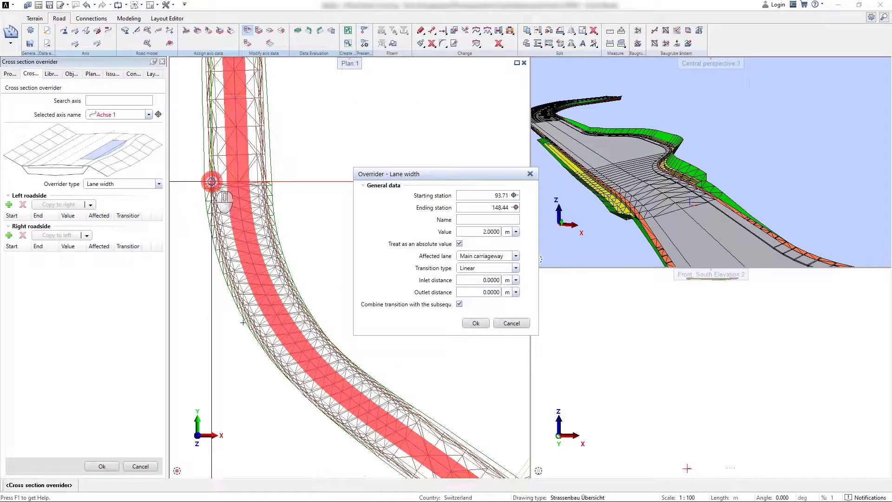
# Step: Set the main carriageway's lane width override to 3 m with 10 m inlet and outlet distances, and apply it to the road
pyautogui.click(516, 256)
pyautogui.click(516, 256)
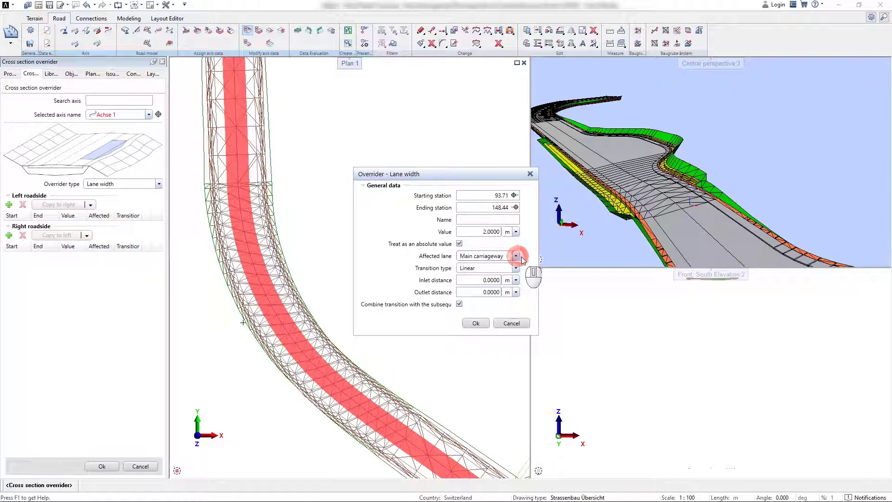
pyautogui.click(493, 281)
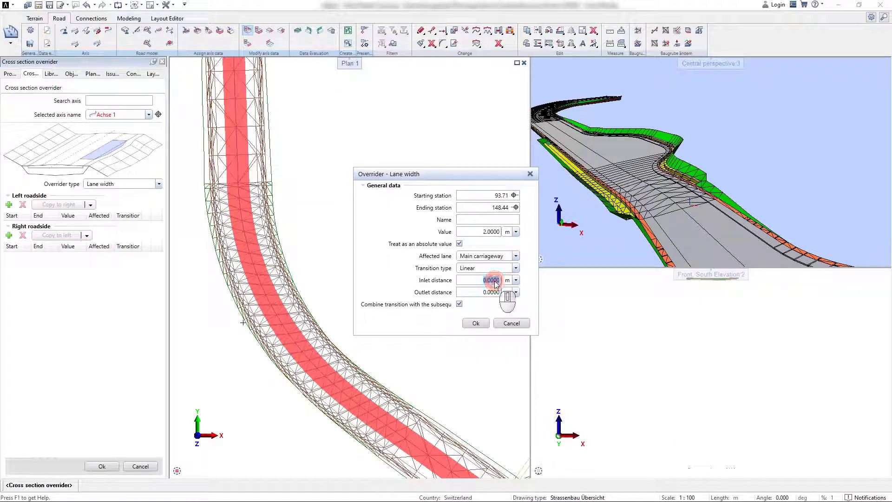
pyautogui.write('10')
pyautogui.click(494, 292)
pyautogui.write('10')
pyautogui.click(496, 233)
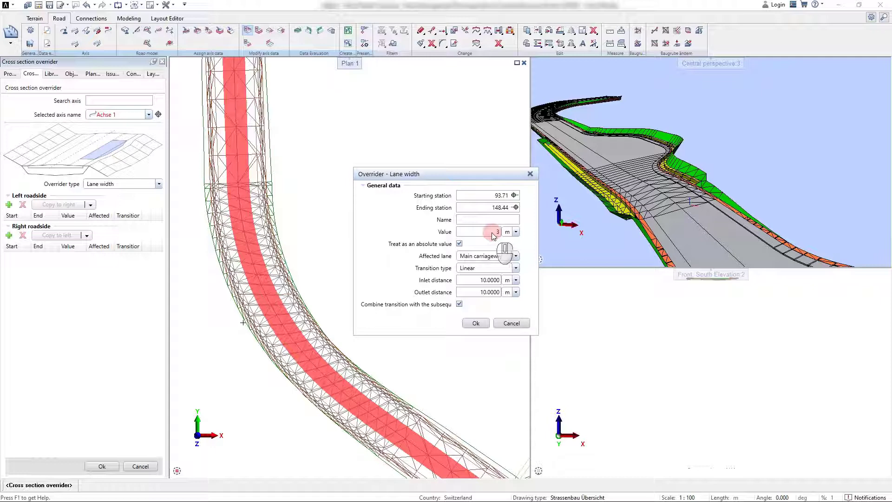
pyautogui.click(477, 324)
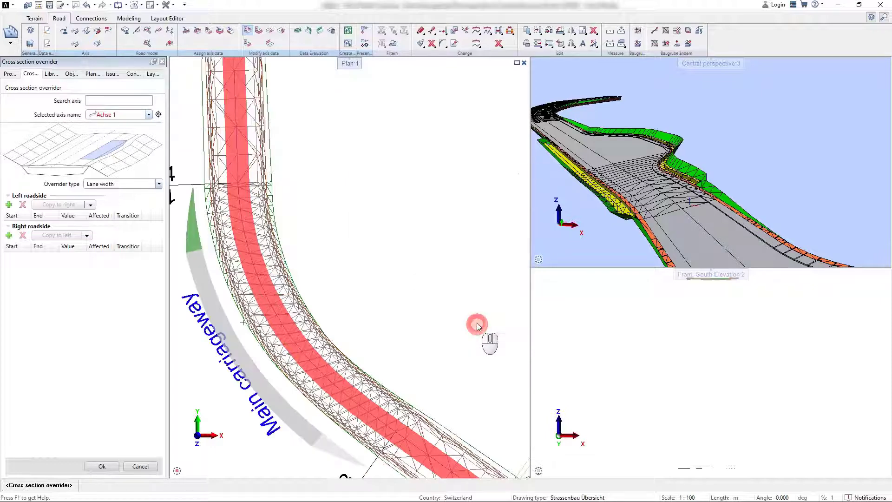
pyautogui.scroll(-3, 216, 214)
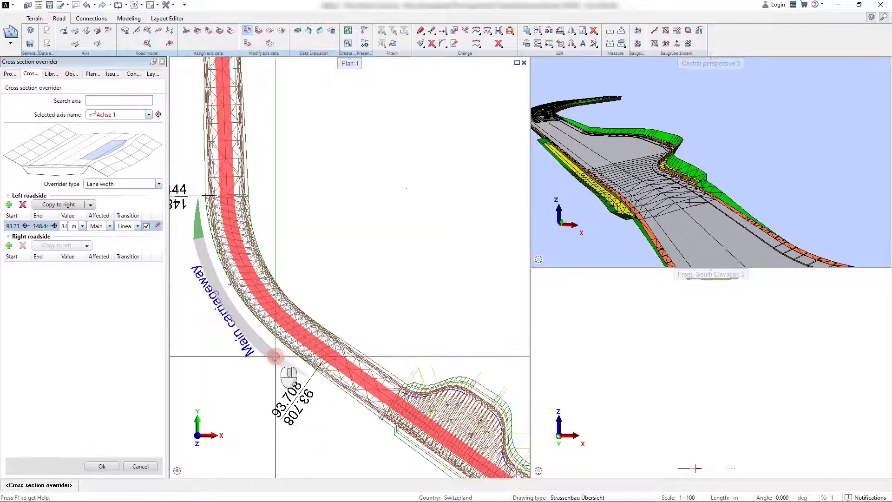
pyautogui.click(105, 466)
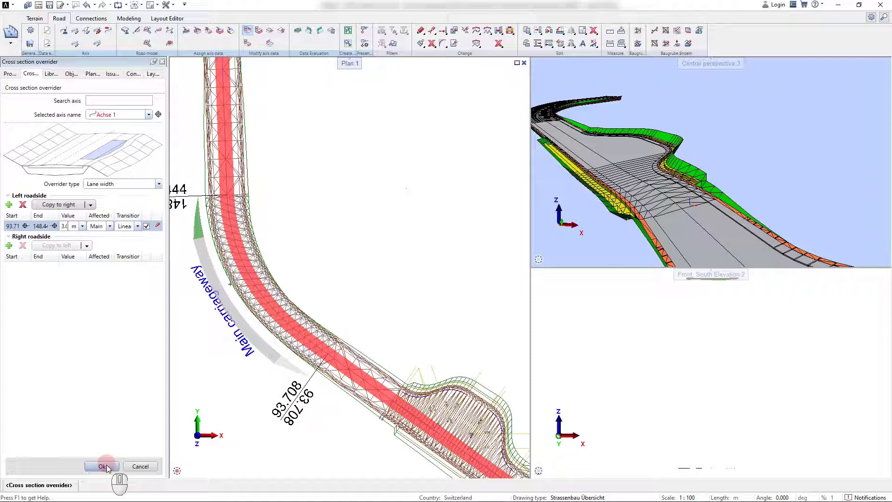
pyautogui.click(103, 466)
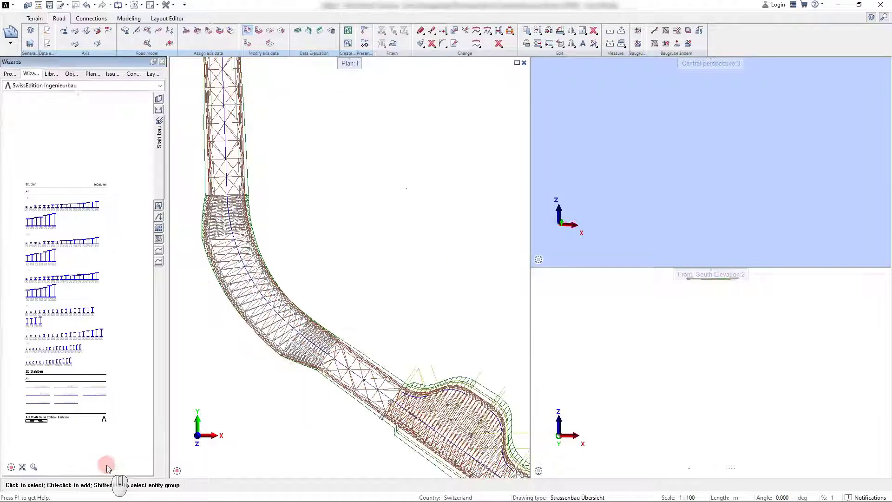
# Step: Inspect the road's updated curve and its lane width transitions in the plan and perspective views
pyautogui.scroll(5, 293, 232)
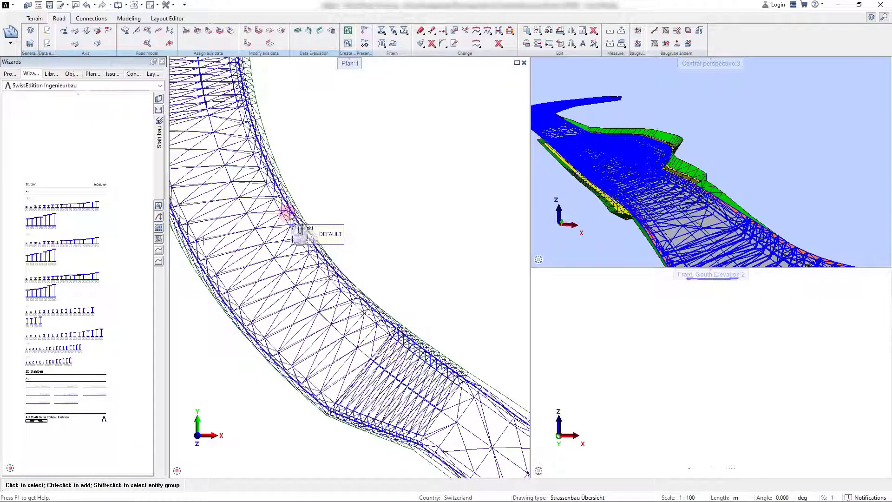
pyautogui.click(325, 149)
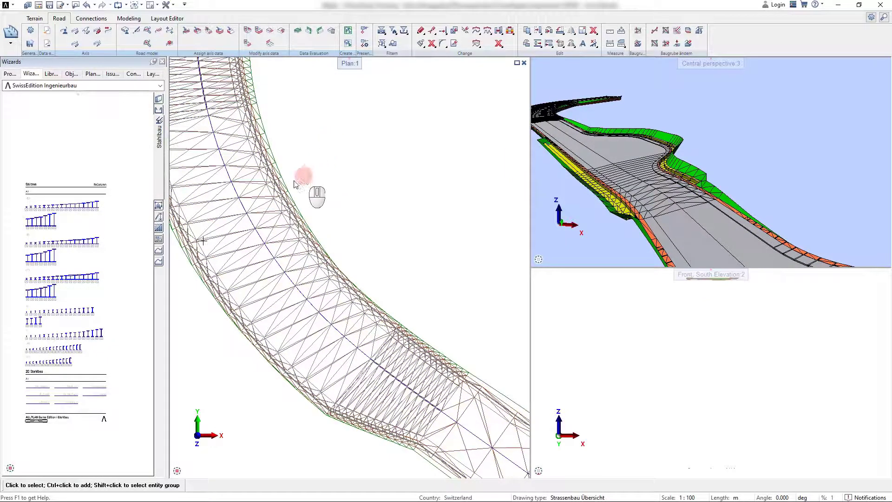
pyautogui.click(290, 222)
pyautogui.click(243, 33)
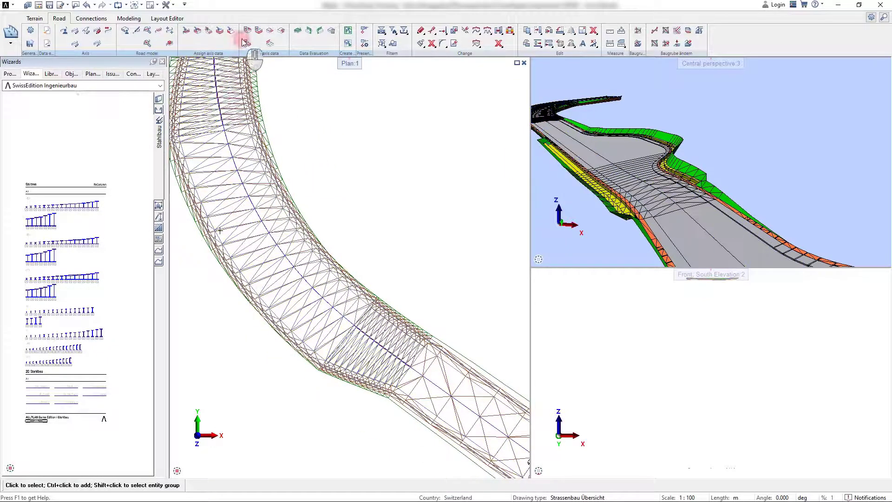
pyautogui.click(187, 470)
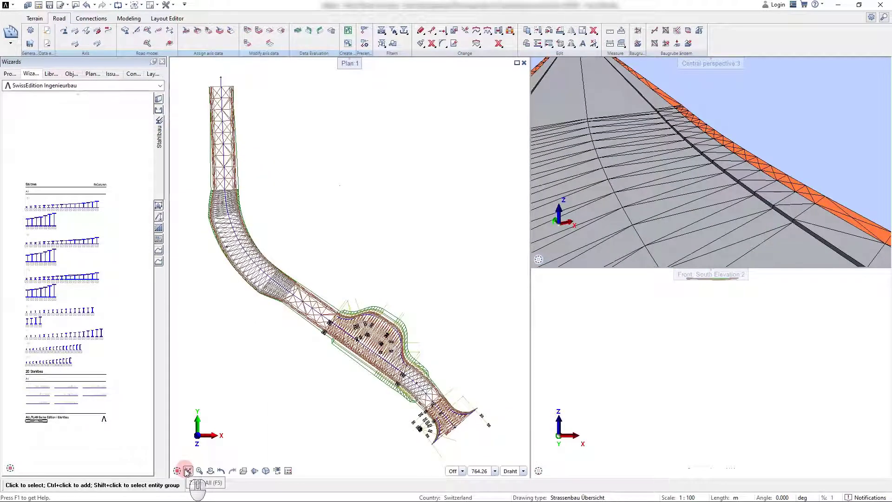
pyautogui.scroll(4, 209, 219)
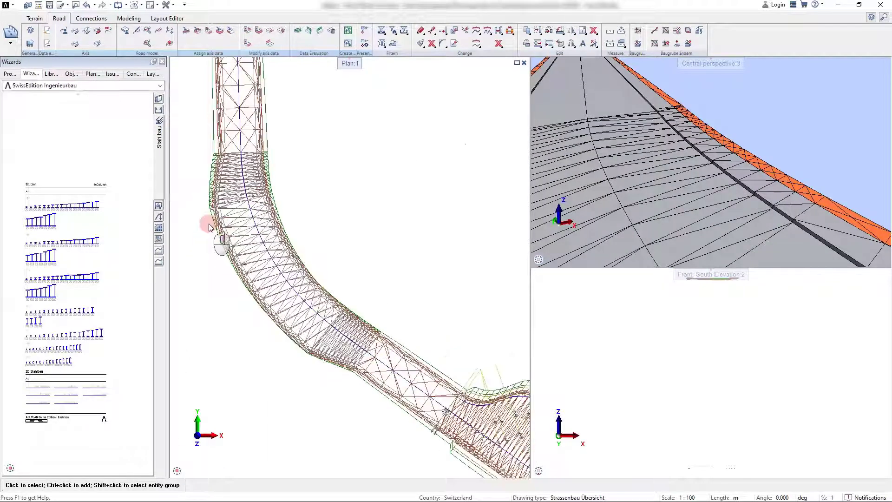
pyautogui.click(209, 228)
# Step: Define the range of a new vertical break override on Achse 1 from station 103.71 to 148.44
pyautogui.click(246, 30)
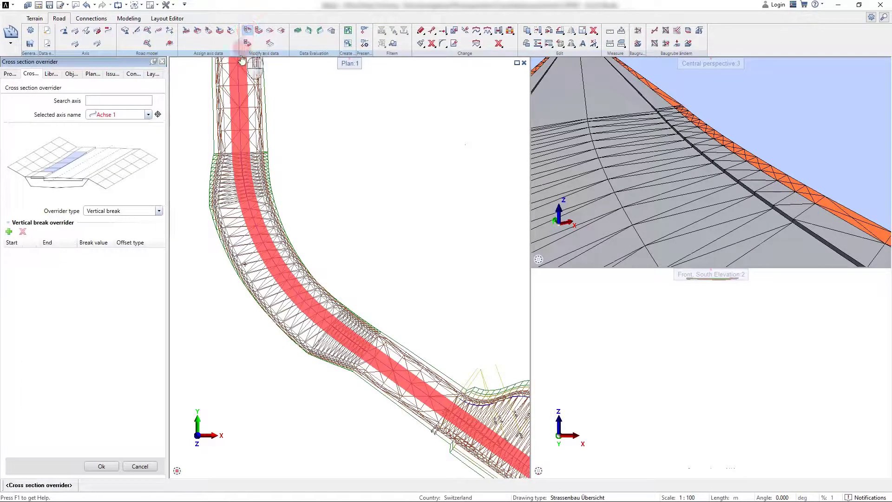
pyautogui.click(9, 231)
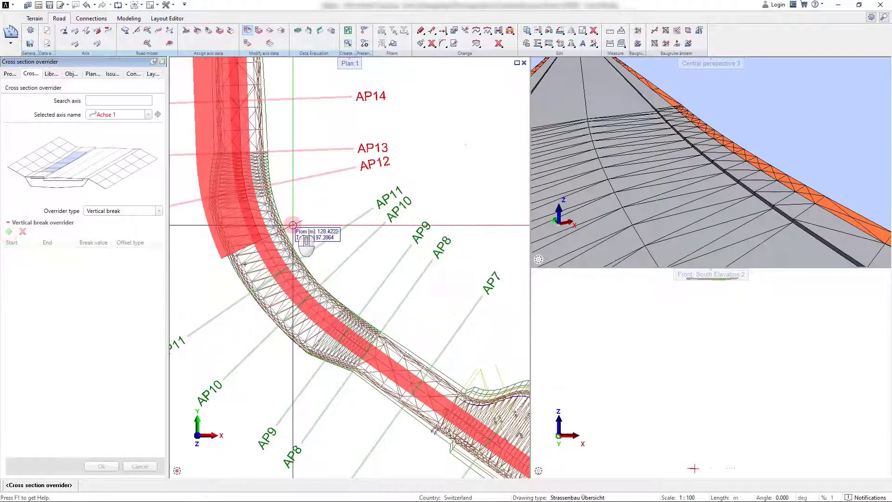
pyautogui.scroll(5, 292, 224)
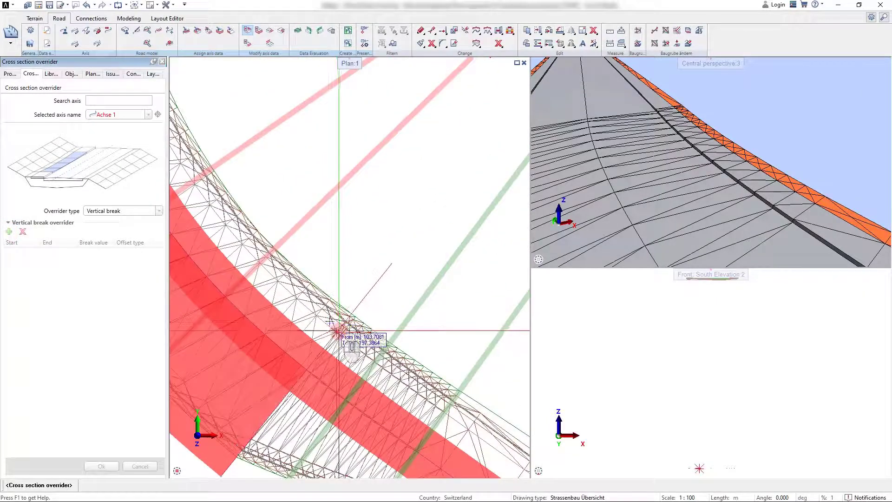
pyautogui.scroll(-5, 338, 330)
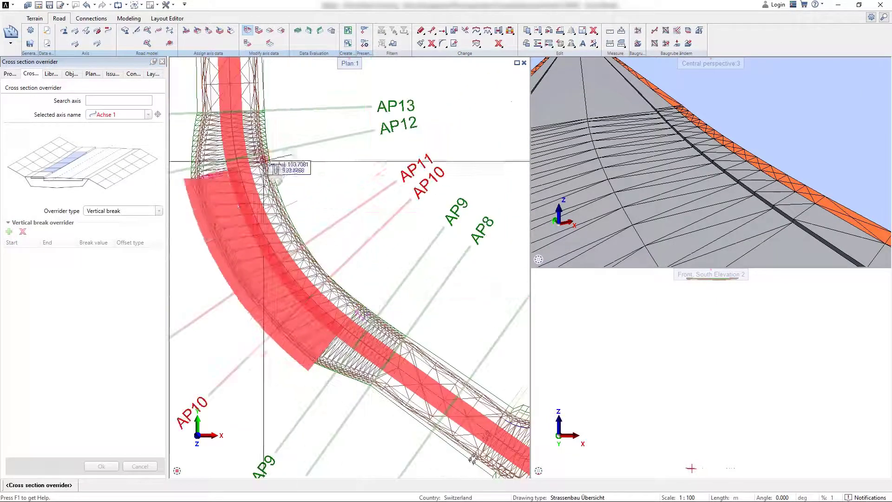
pyautogui.scroll(3, 267, 139)
pyautogui.click(253, 108)
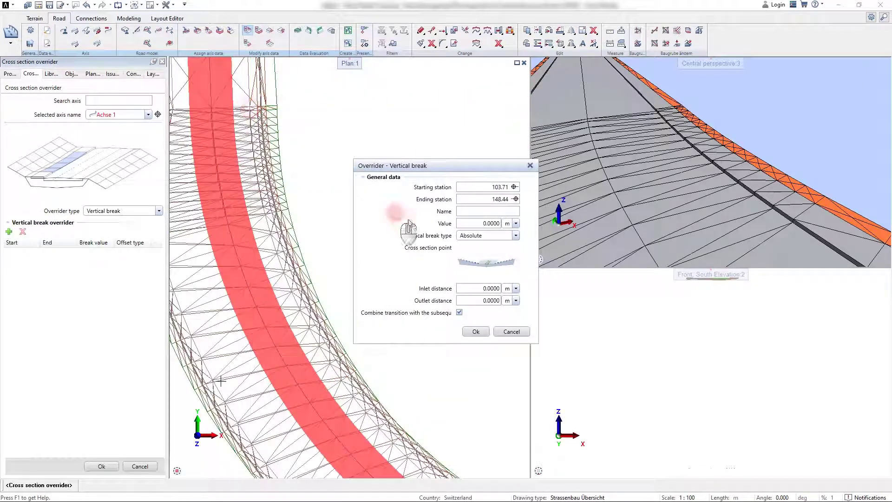
# Step: Make the vertical break override relative and set its value to -0.12 m
pyautogui.click(464, 235)
pyautogui.click(468, 250)
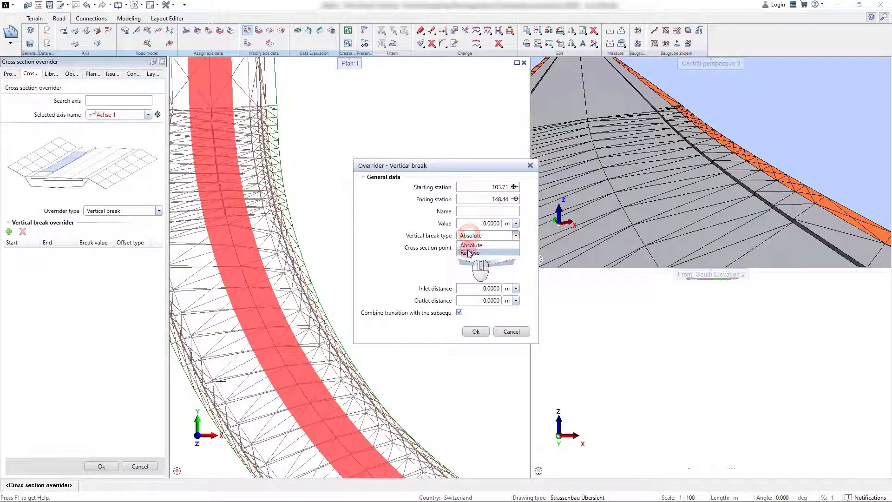
pyautogui.doubleClick(494, 224)
pyautogui.press('BackSpace')
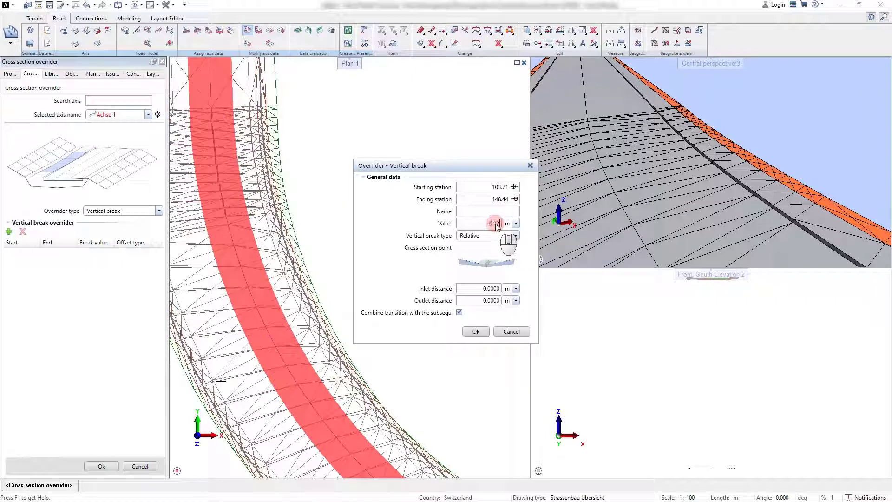
pyautogui.write('-0.12')
# Step: Set the vertical break's inlet distance to 5 m and enter its outlet distance
pyautogui.doubleClick(494, 288)
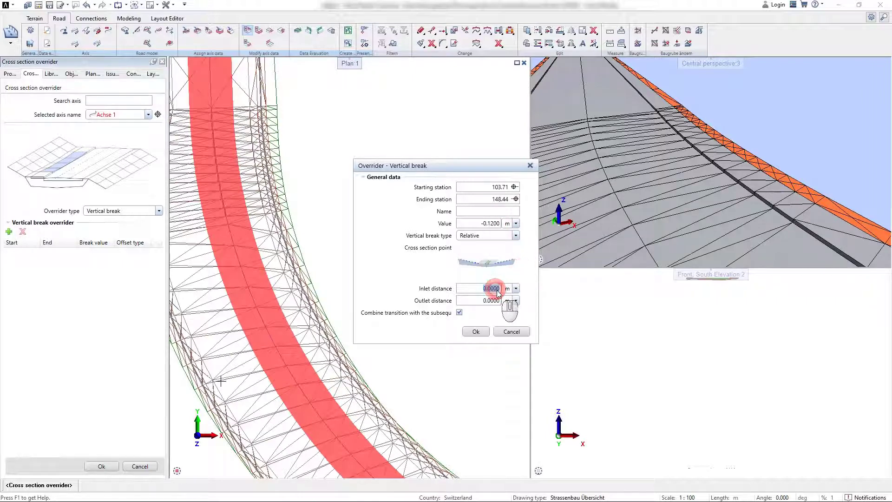
pyautogui.write('5')
pyautogui.doubleClick(496, 300)
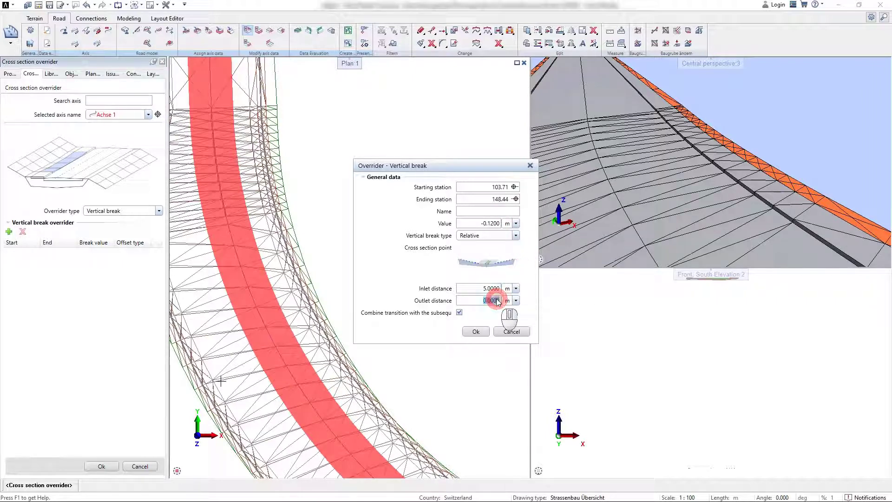
pyautogui.press('BackSpace')
# Step: Assign the vertical break to the main carriageway's right edge point in the cross section and apply the override to the road
pyautogui.click(492, 263)
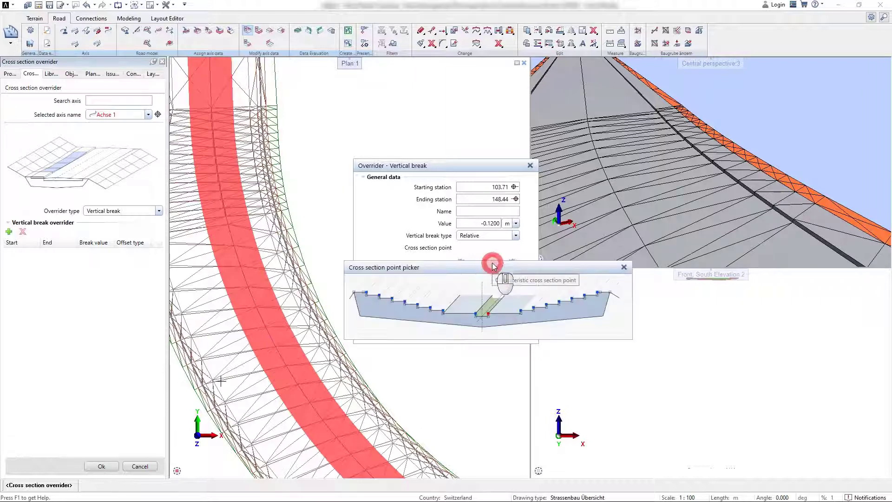
pyautogui.click(522, 311)
pyautogui.click(478, 333)
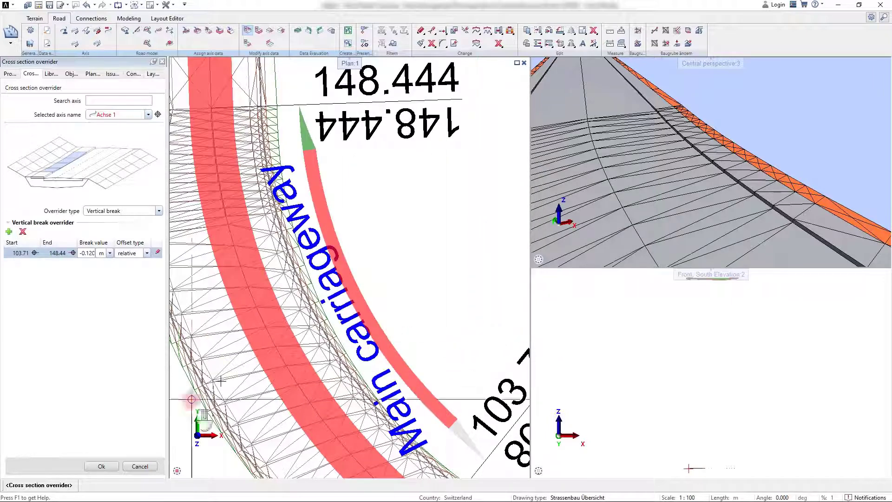
pyautogui.click(106, 466)
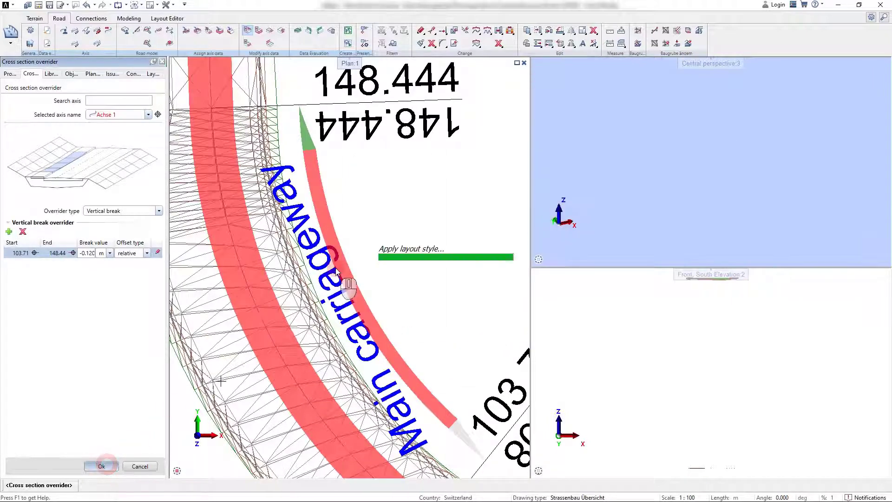
pyautogui.click(337, 269)
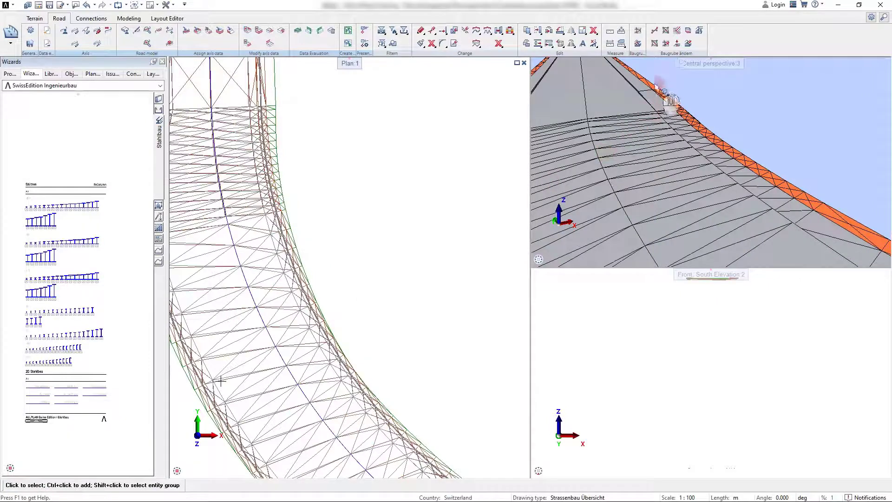